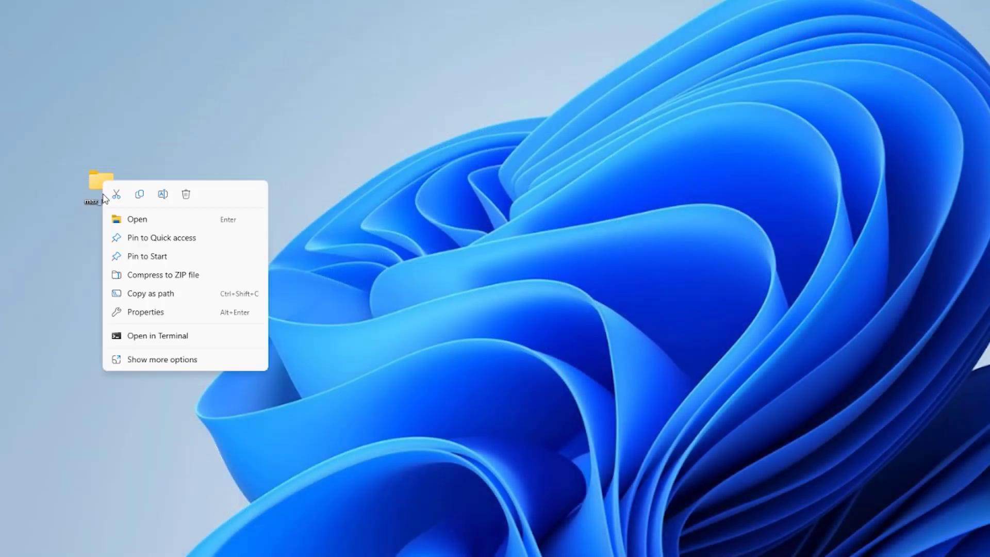
Step: Reopen the max_Temp folder's Properties and view its Security tab permissions
{"action": "left_click", "coordinate": [148, 312]}
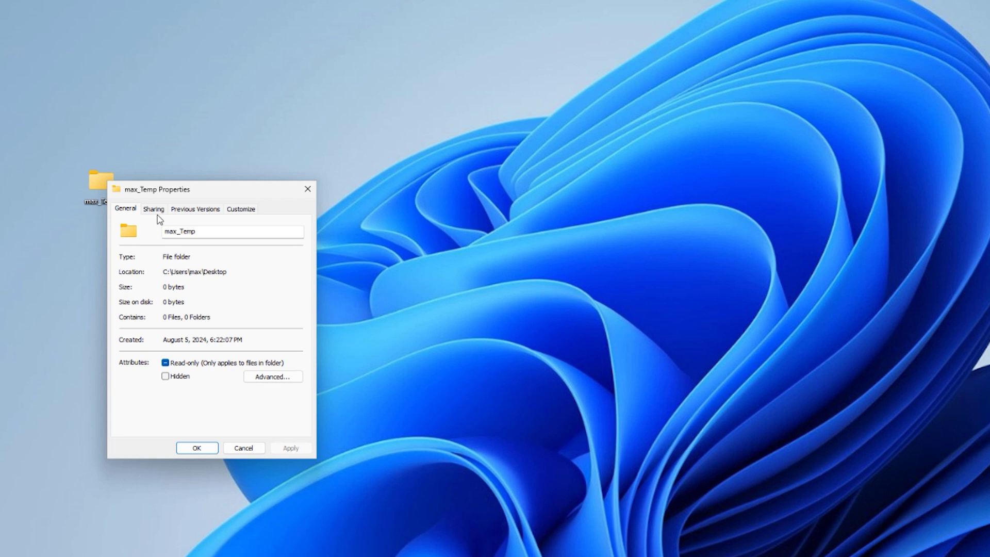
{"action": "left_click", "coordinate": [309, 188]}
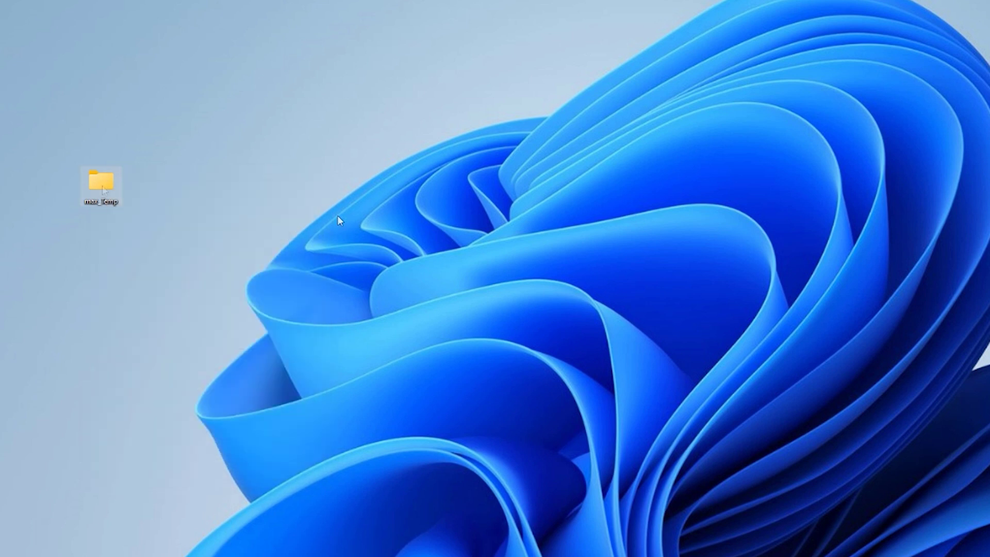
{"action": "right_click", "coordinate": [101, 186]}
{"action": "left_click", "coordinate": [141, 318]}
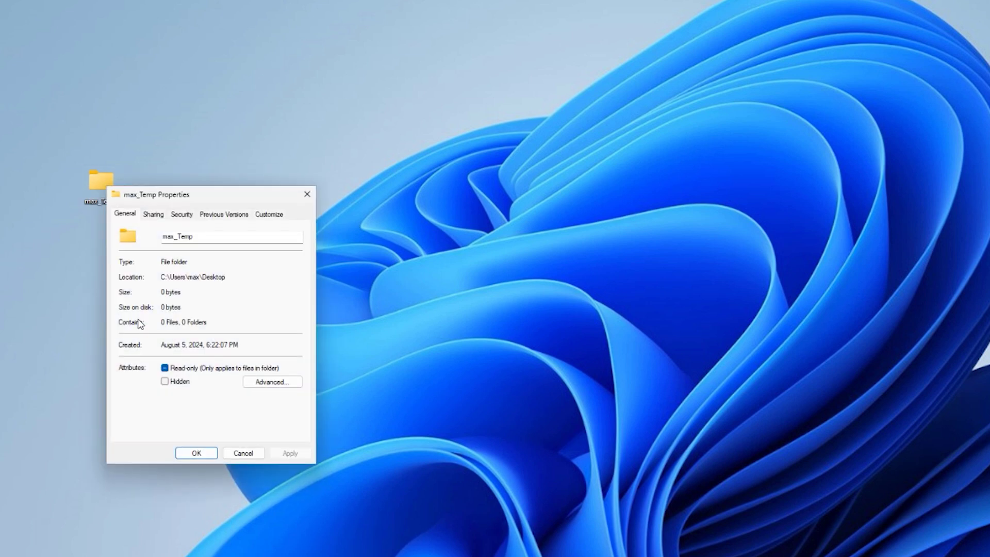
{"action": "left_click", "coordinate": [183, 215]}
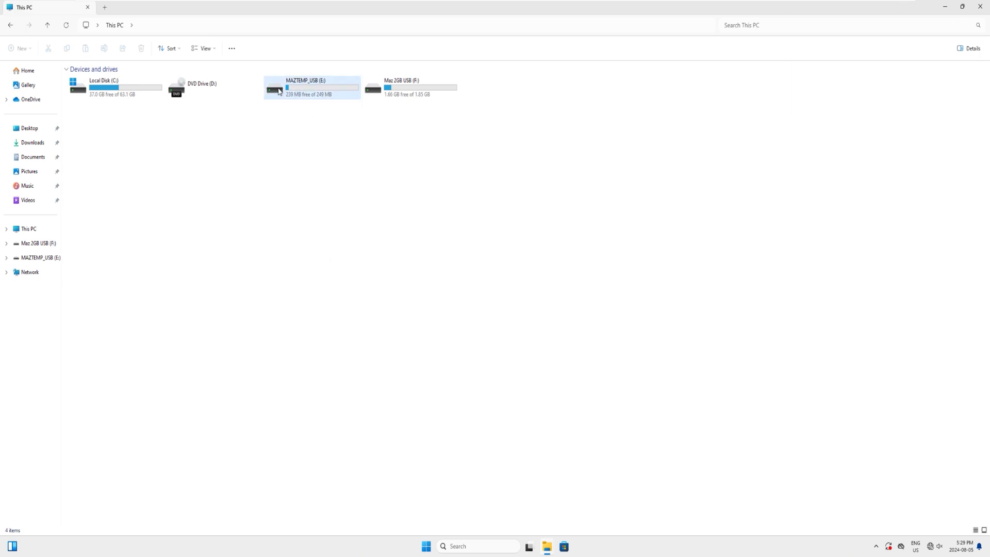
Step: Open Properties for the MAZTEMP_USB (E:) drive and move the window aside
{"action": "left_click", "coordinate": [277, 91]}
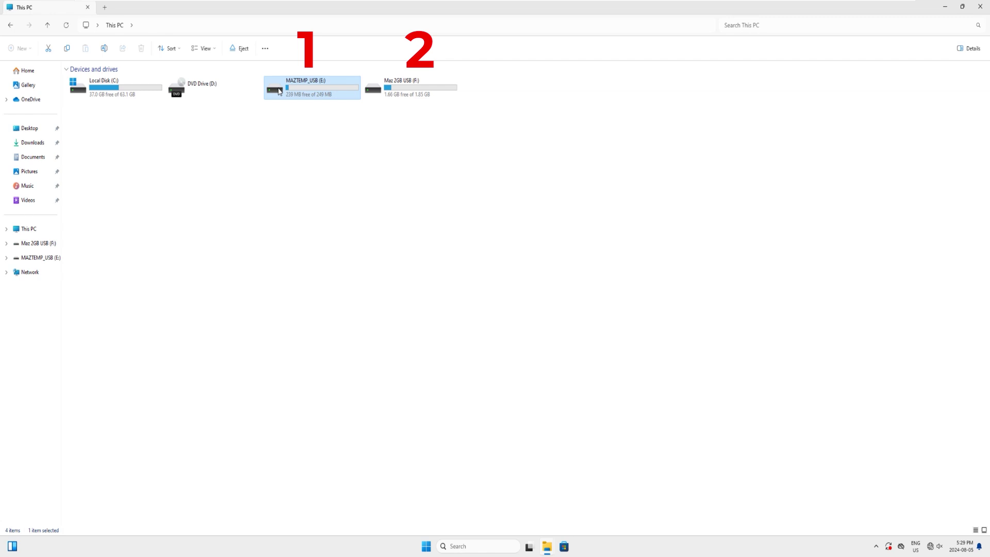
{"action": "right_click", "coordinate": [279, 91]}
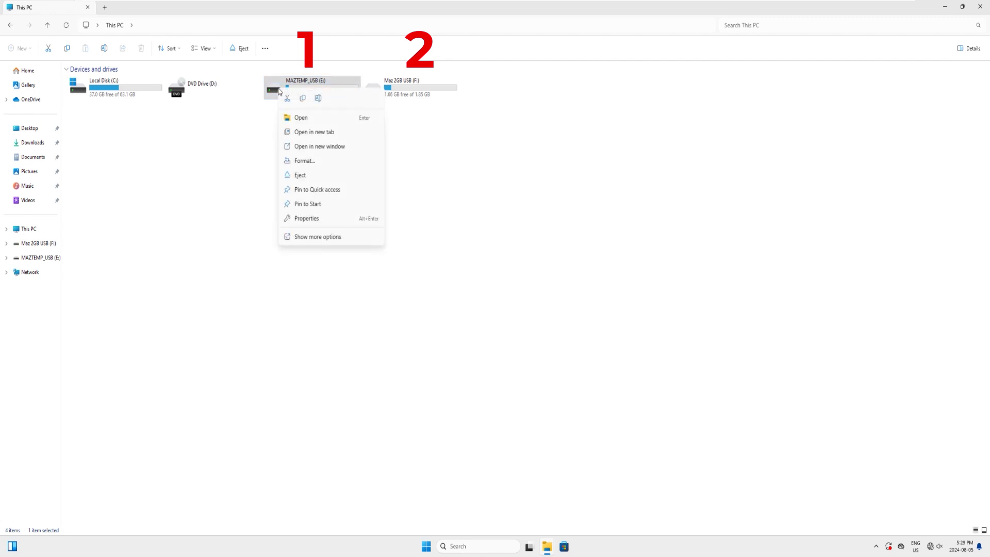
{"action": "left_click", "coordinate": [307, 219]}
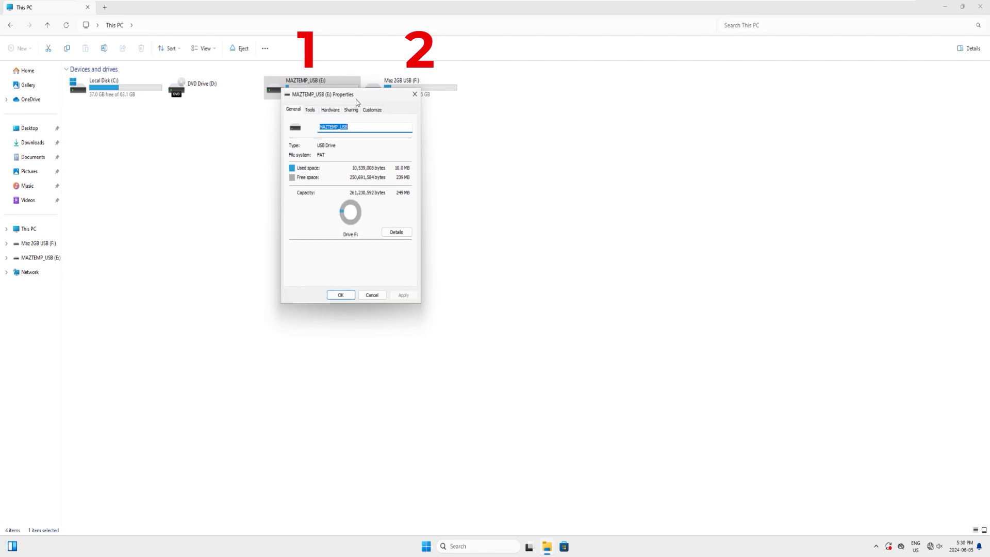
{"action": "left_click_drag", "start_coordinate": [349, 100], "coordinate": [285, 122]}
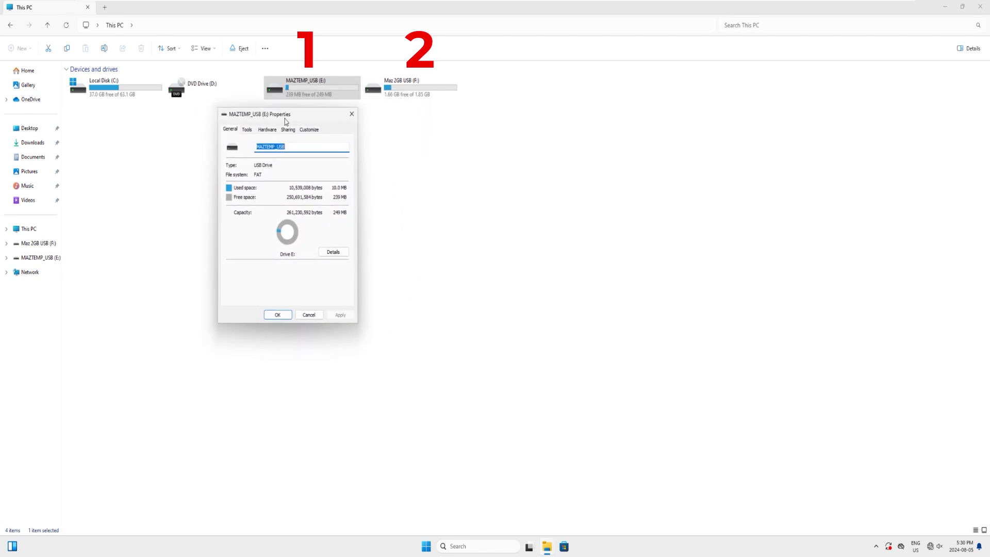
Step: Open the Maz 2GB USB (F:) drive's Properties and place it beside the E: window
{"action": "left_click", "coordinate": [419, 92]}
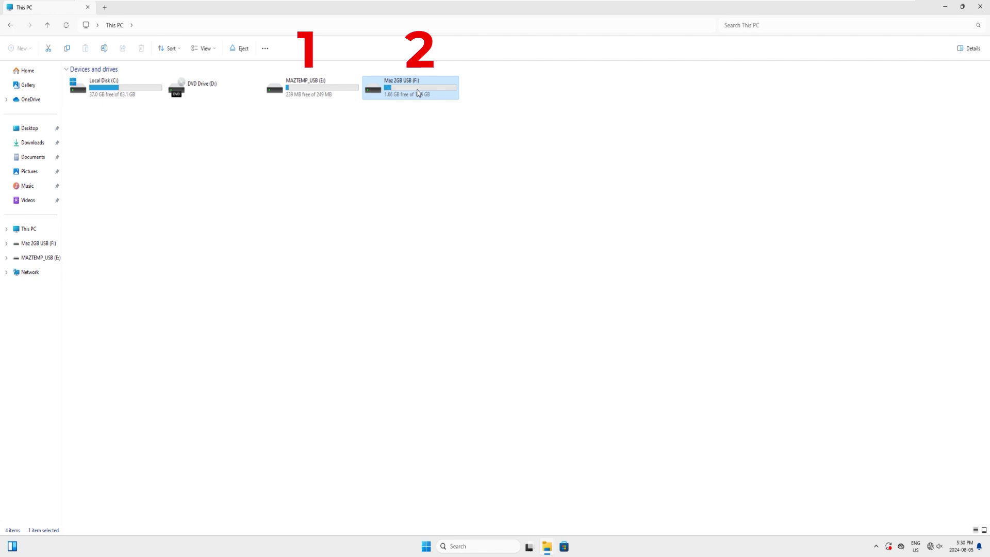
{"action": "right_click", "coordinate": [418, 93]}
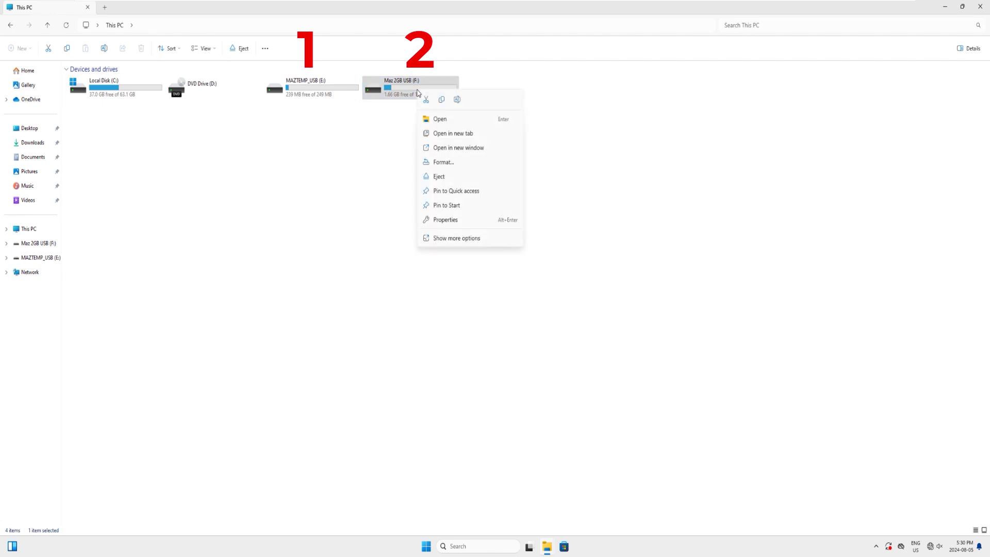
{"action": "left_click", "coordinate": [452, 226]}
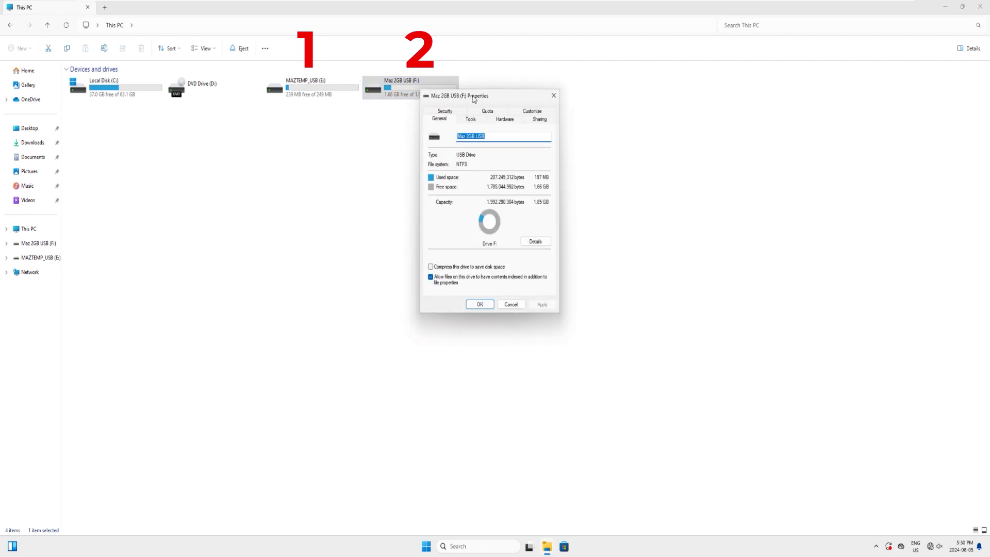
{"action": "left_click_drag", "start_coordinate": [474, 100], "coordinate": [425, 120]}
{"action": "key", "text": "alt+Tab"}
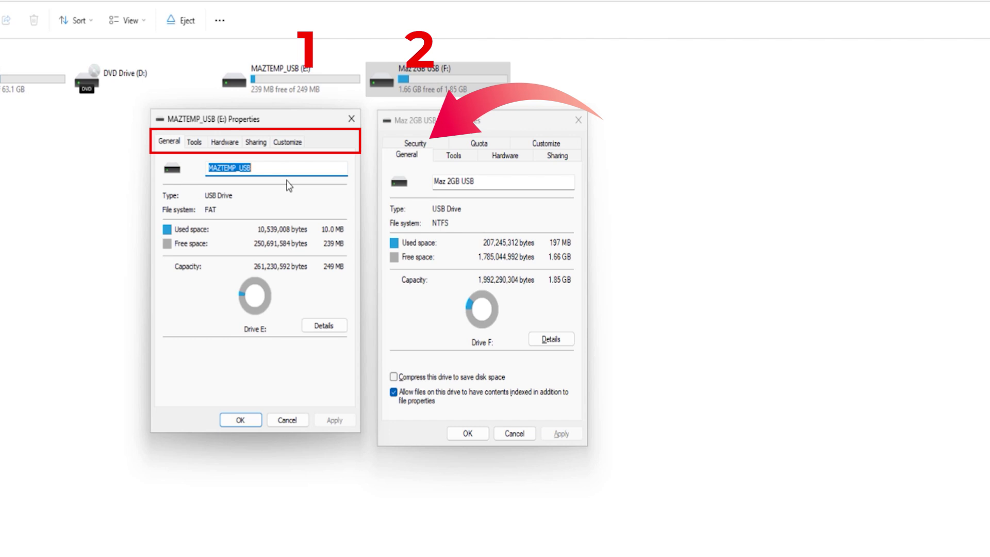
Step: Check the F: drive's Security tab, then return to its General tab
{"action": "left_click", "coordinate": [425, 146]}
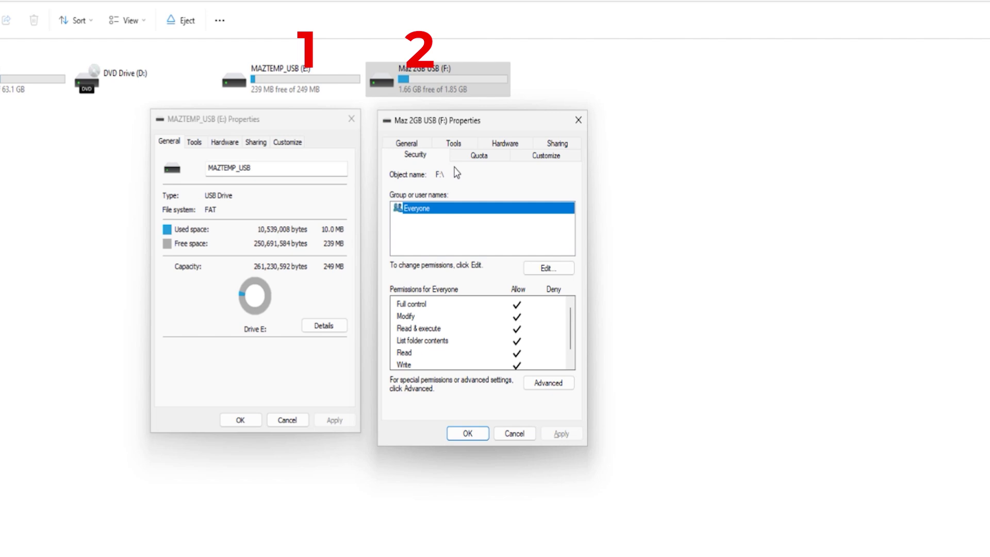
{"action": "left_click", "coordinate": [409, 145]}
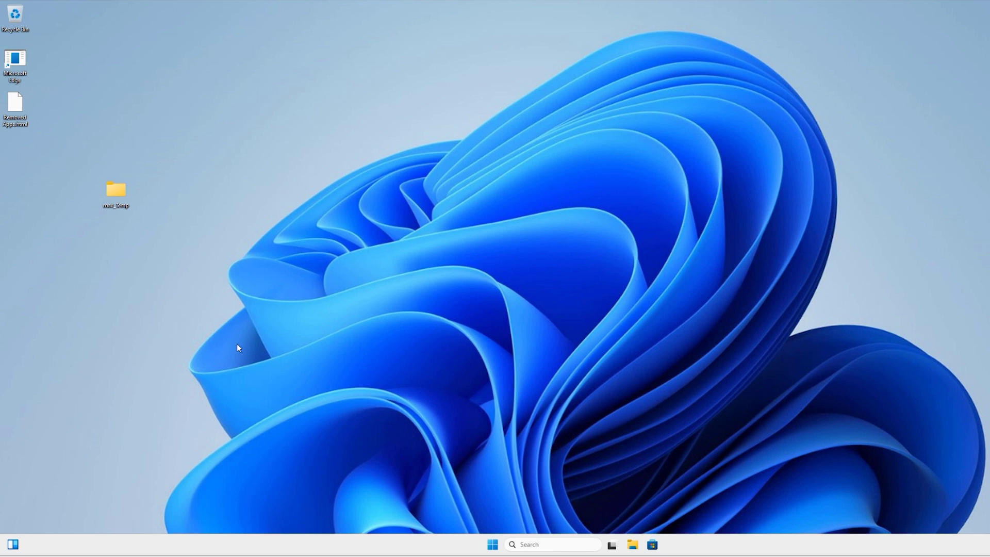
{"action": "right_click", "coordinate": [116, 192]}
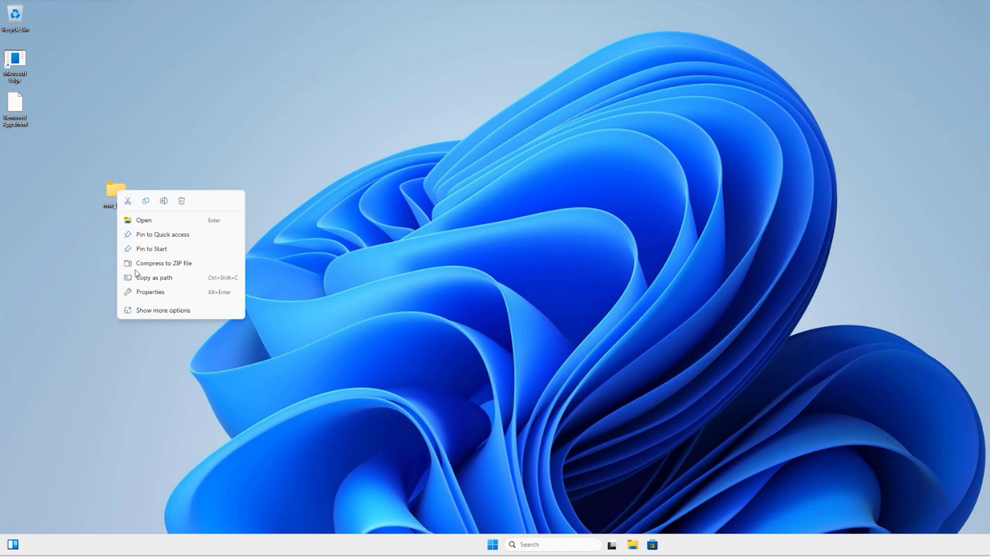
{"action": "left_click", "coordinate": [152, 292]}
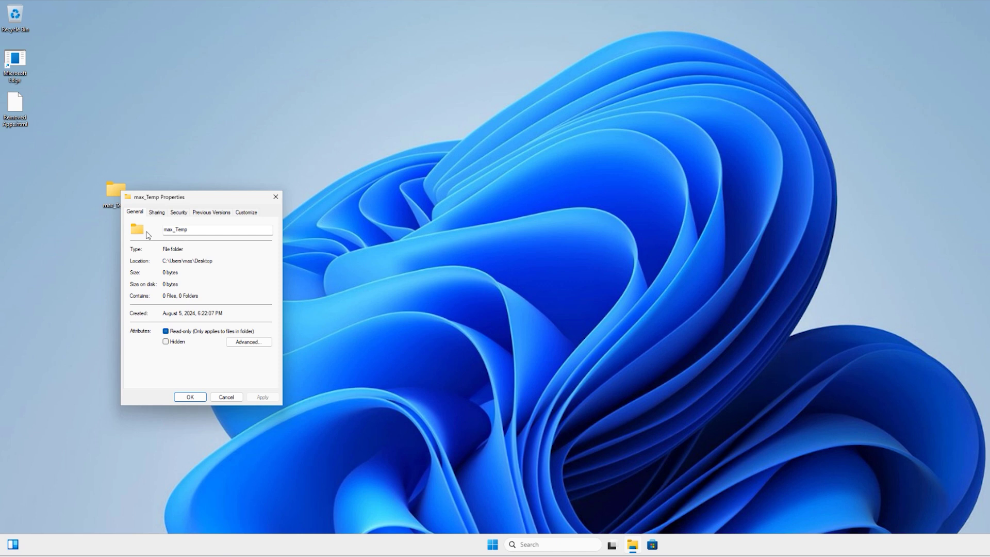
{"action": "left_click", "coordinate": [178, 213]}
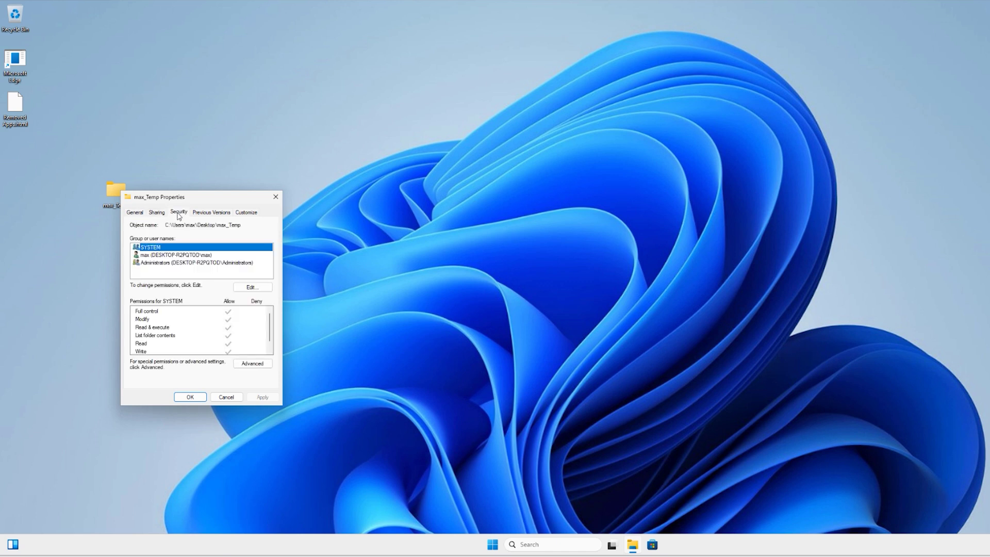
{"action": "left_click", "coordinate": [276, 198]}
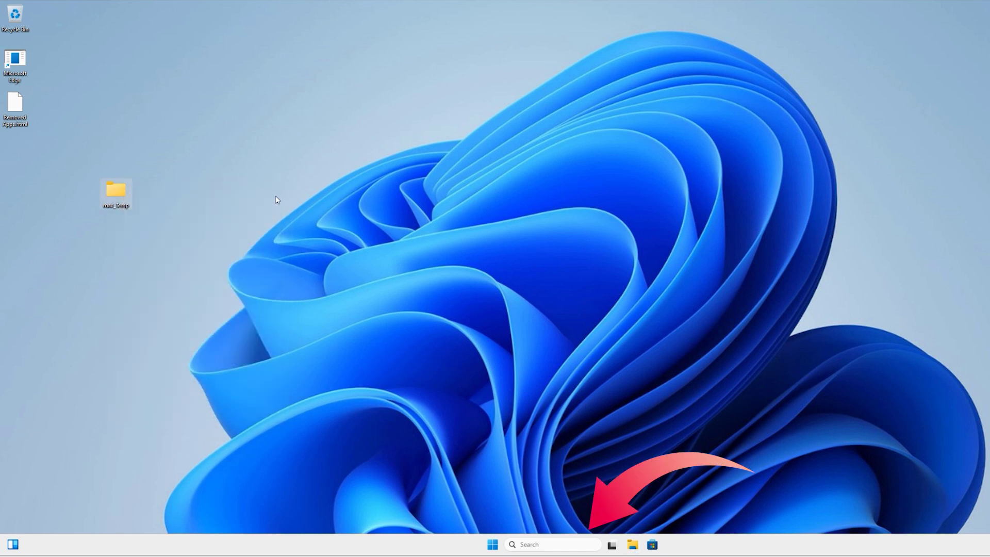
Step: Search for regedit and launch Registry Editor, approving the UAC prompt
{"action": "left_click", "coordinate": [524, 545]}
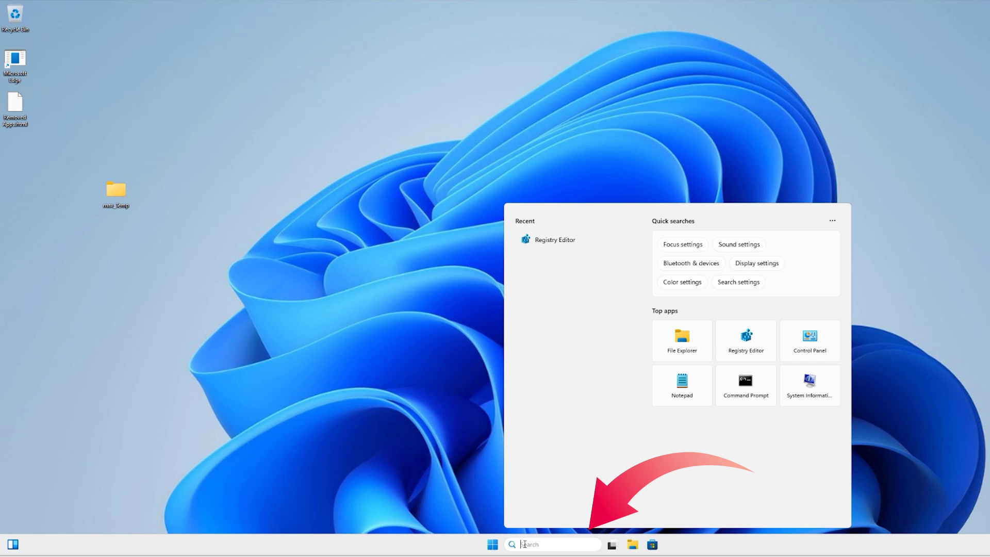
{"action": "type", "text": "regedit"}
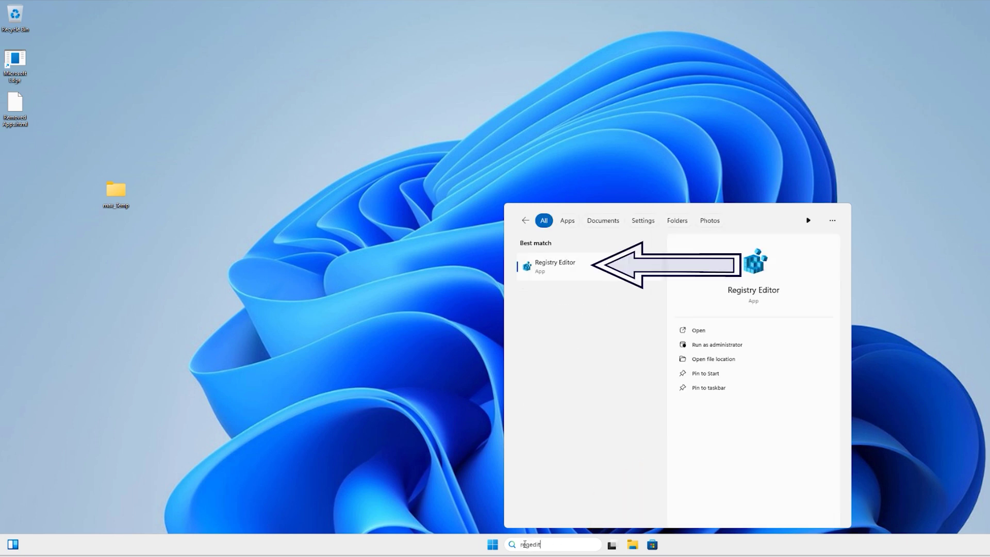
{"action": "left_click", "coordinate": [554, 271]}
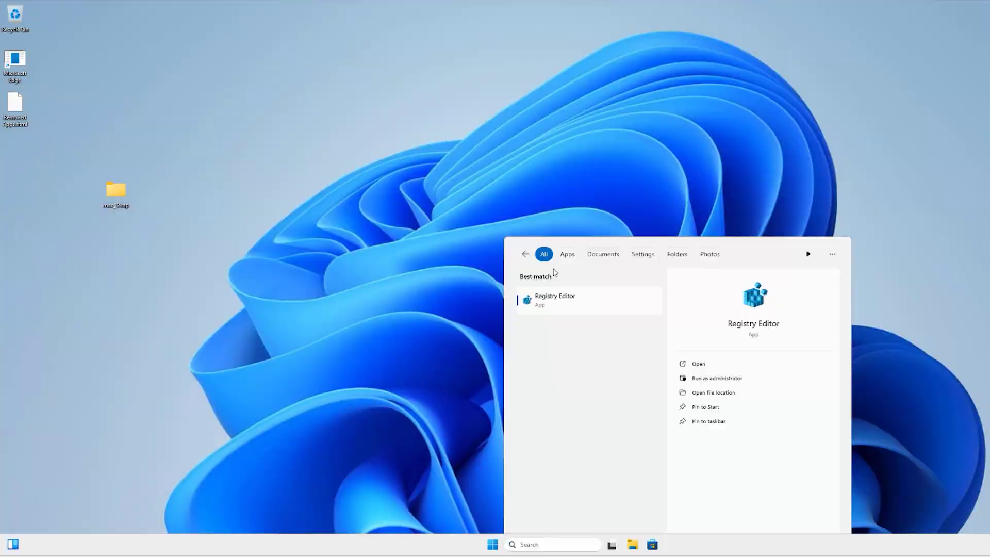
{"action": "left_click", "coordinate": [516, 341]}
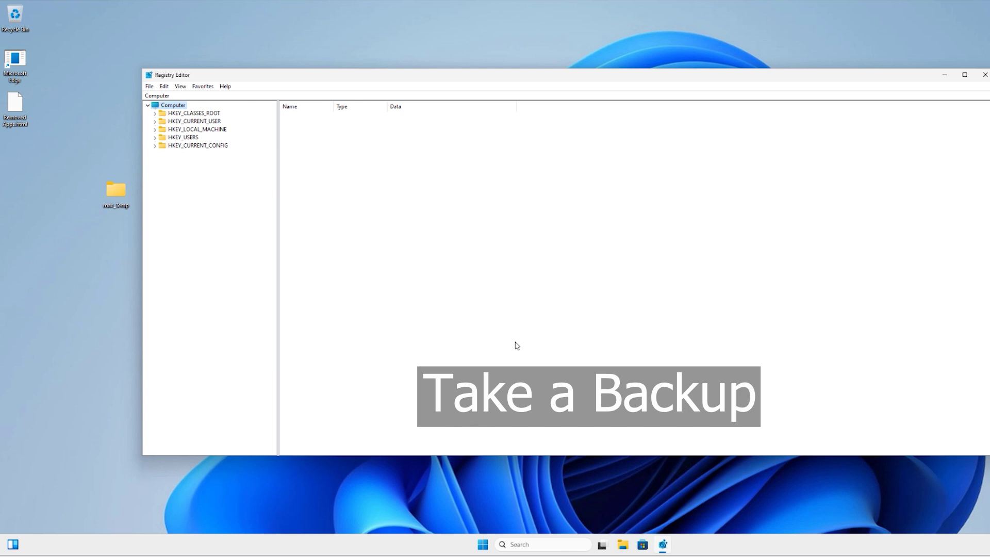
Step: Start a registry backup export from the File menu
{"action": "left_click", "coordinate": [151, 88]}
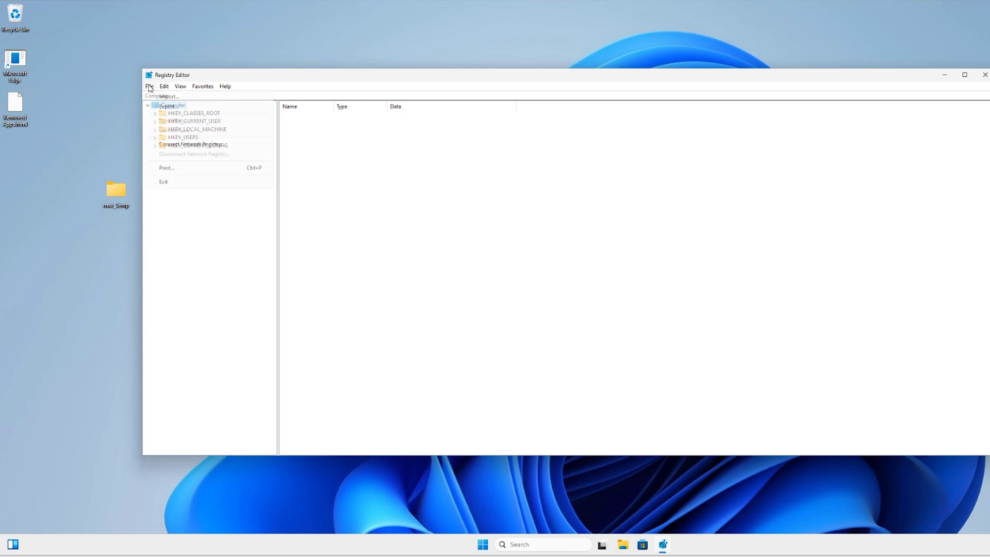
{"action": "left_click", "coordinate": [168, 107]}
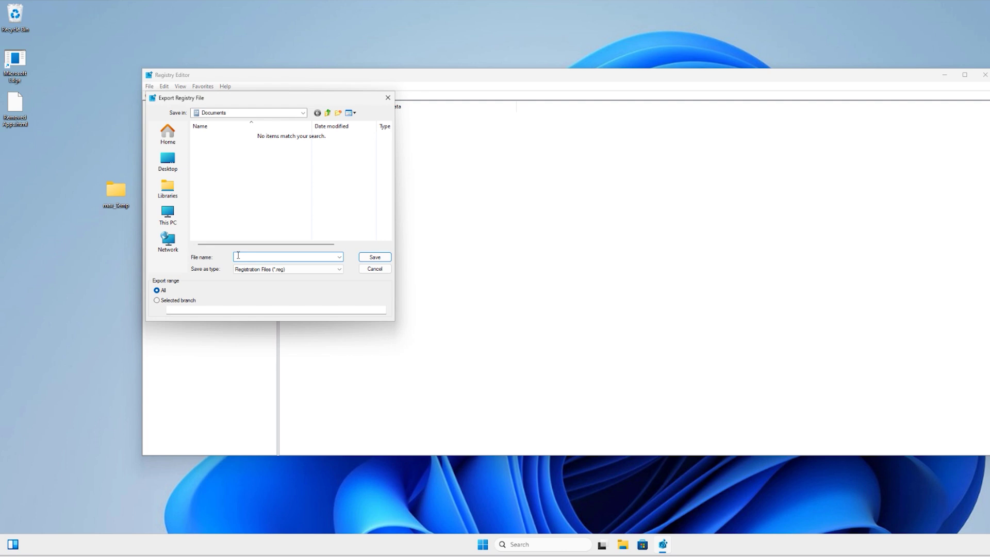
{"action": "type", "text": "Test_Reg_Export"}
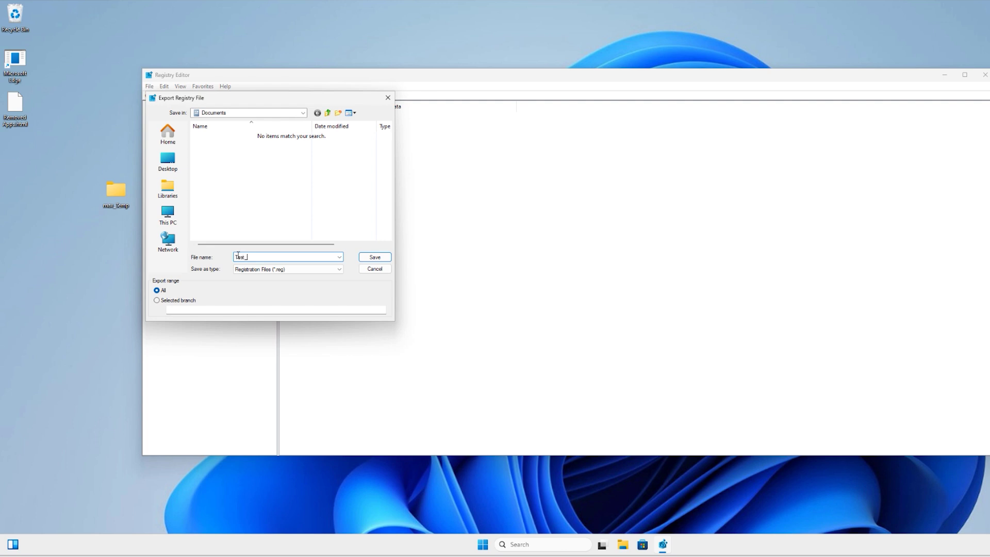
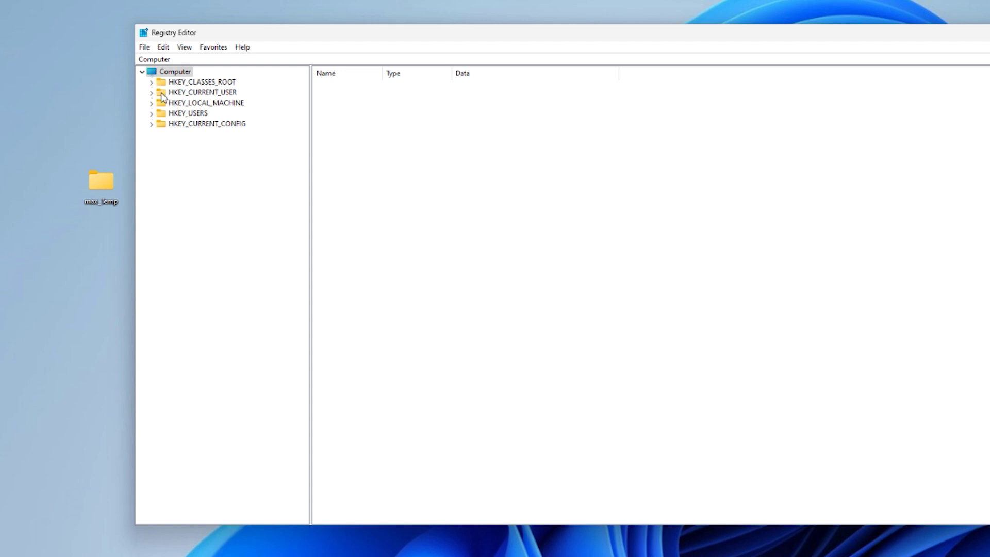
Step: Expand HKEY_CURRENT_USER\Software\Microsoft\Windows\CurrentVersion in the tree to reveal its Policies subkey
{"action": "left_click", "coordinate": [164, 95]}
{"action": "left_click", "coordinate": [151, 94]}
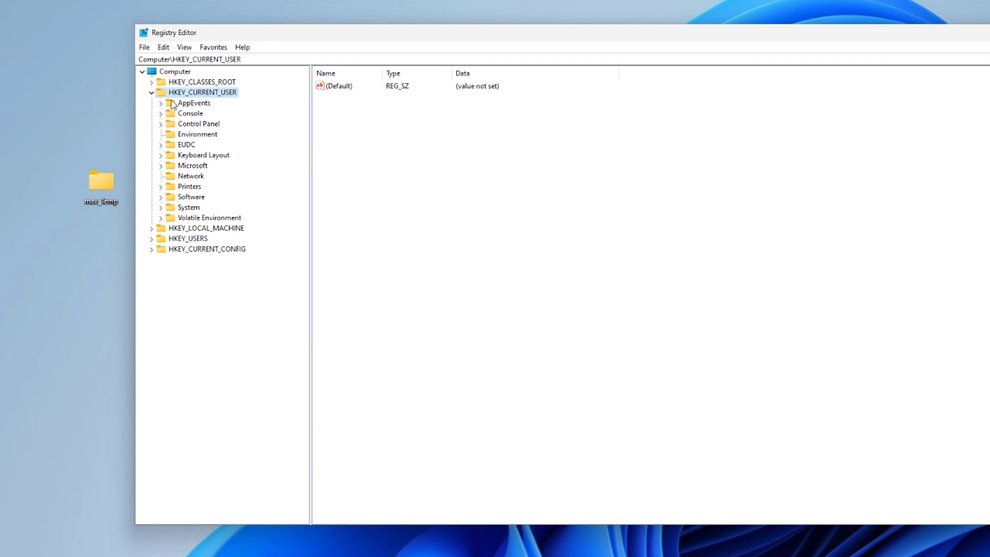
{"action": "left_click", "coordinate": [170, 198]}
{"action": "left_click", "coordinate": [161, 198]}
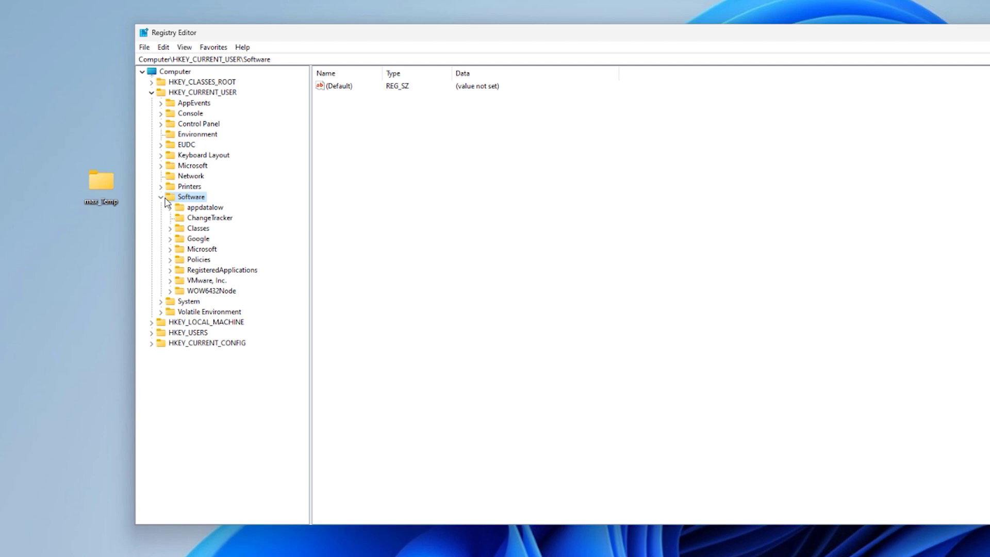
{"action": "left_click", "coordinate": [170, 249]}
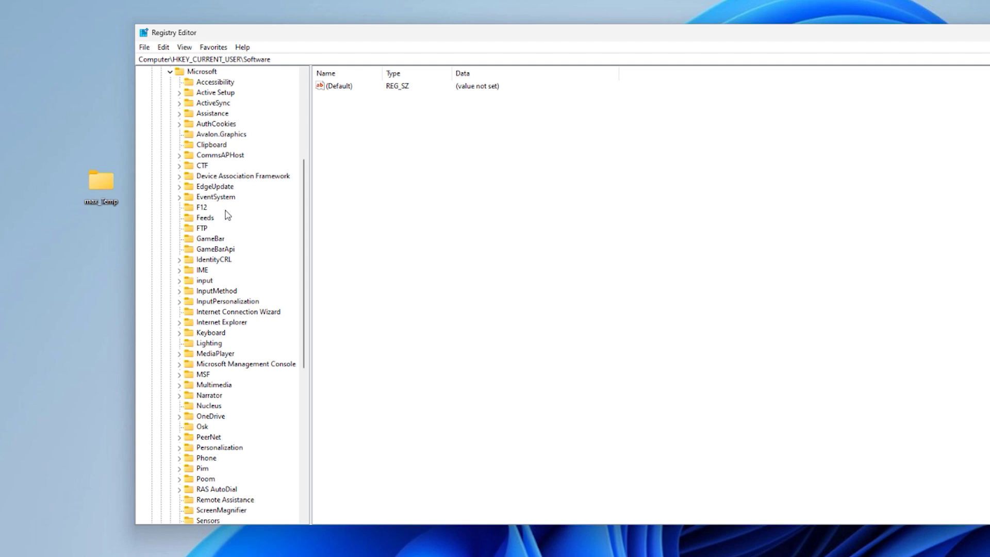
{"action": "scroll", "coordinate": [226, 217], "scroll_direction": "down", "scroll_amount": 5}
{"action": "scroll", "coordinate": [226, 216], "scroll_direction": "down", "scroll_amount": 5}
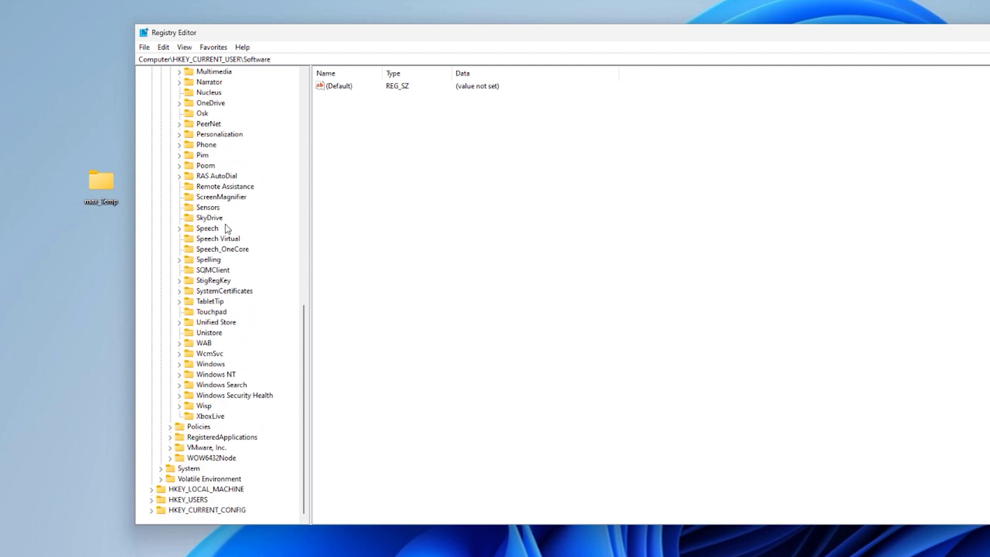
{"action": "left_click", "coordinate": [185, 368]}
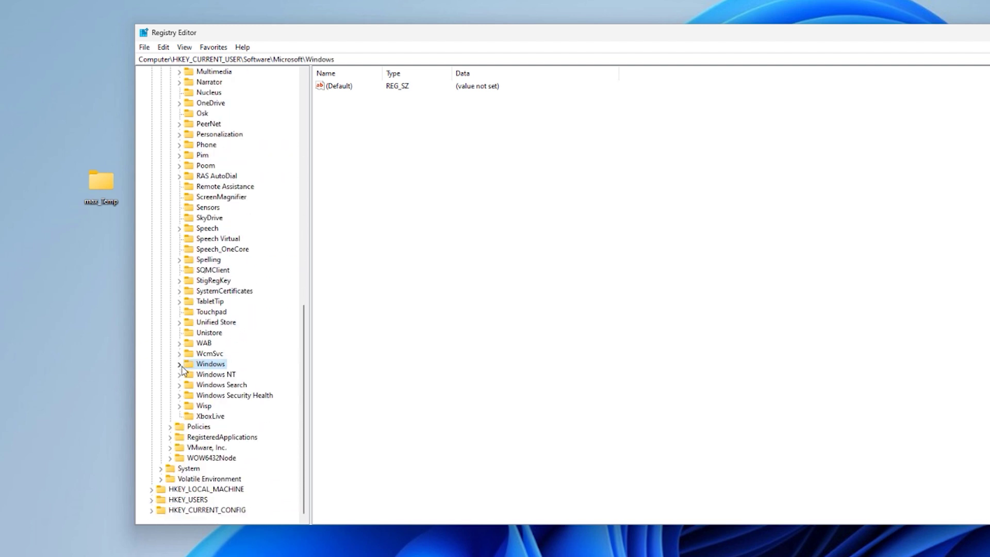
{"action": "left_click", "coordinate": [180, 366]}
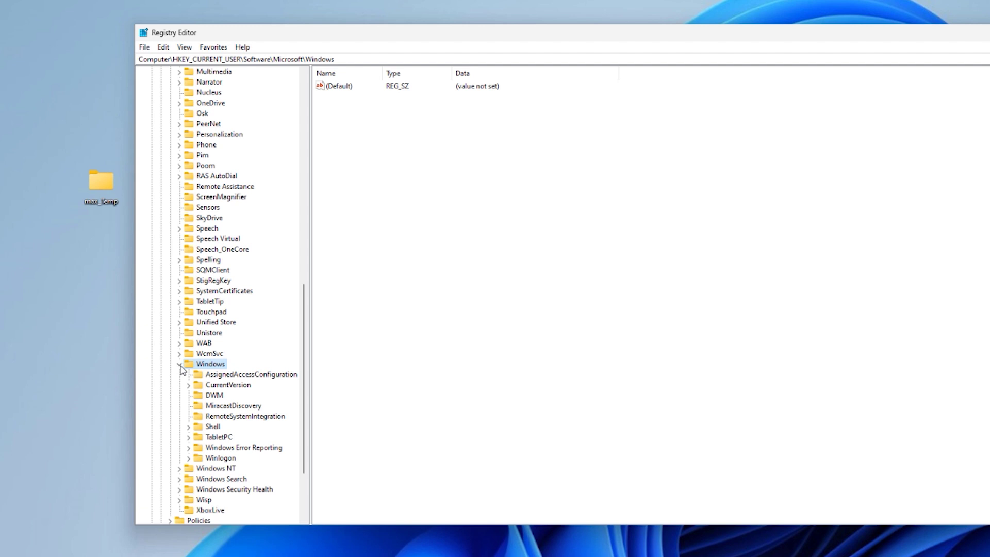
{"action": "left_click", "coordinate": [200, 387]}
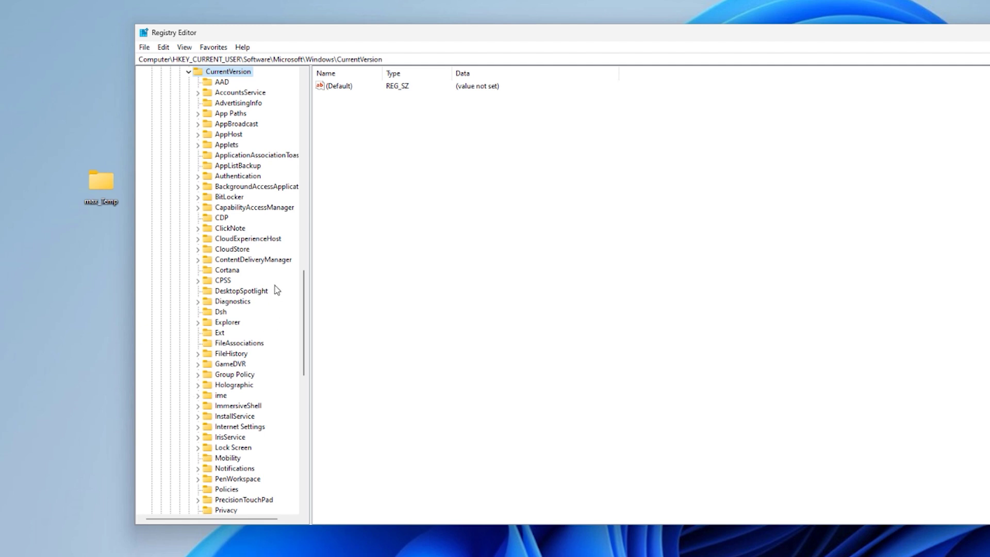
{"action": "scroll", "coordinate": [275, 290], "scroll_direction": "down", "scroll_amount": 2}
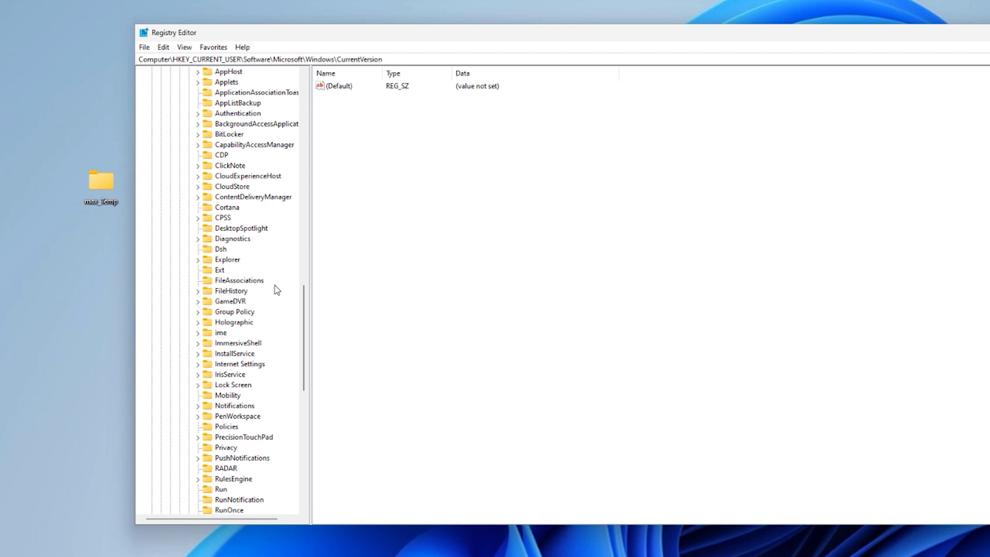
{"action": "scroll", "coordinate": [275, 288], "scroll_direction": "down", "scroll_amount": 2}
{"action": "scroll", "coordinate": [274, 288], "scroll_direction": "down", "scroll_amount": 1}
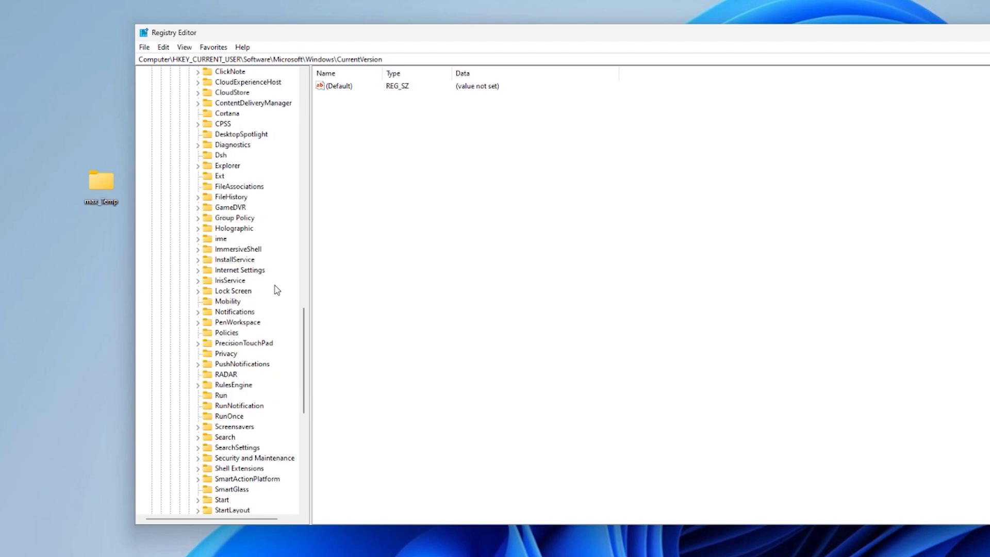
Step: Create a new key named Explorer under Policies and select it
{"action": "left_click", "coordinate": [210, 335]}
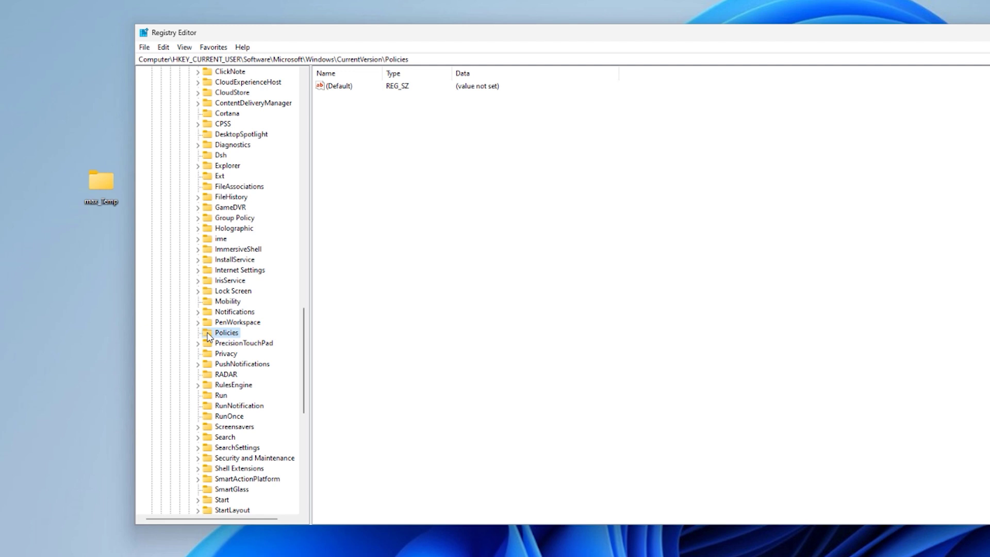
{"action": "right_click", "coordinate": [208, 337]}
{"action": "mouse_move", "coordinate": [236, 353]}
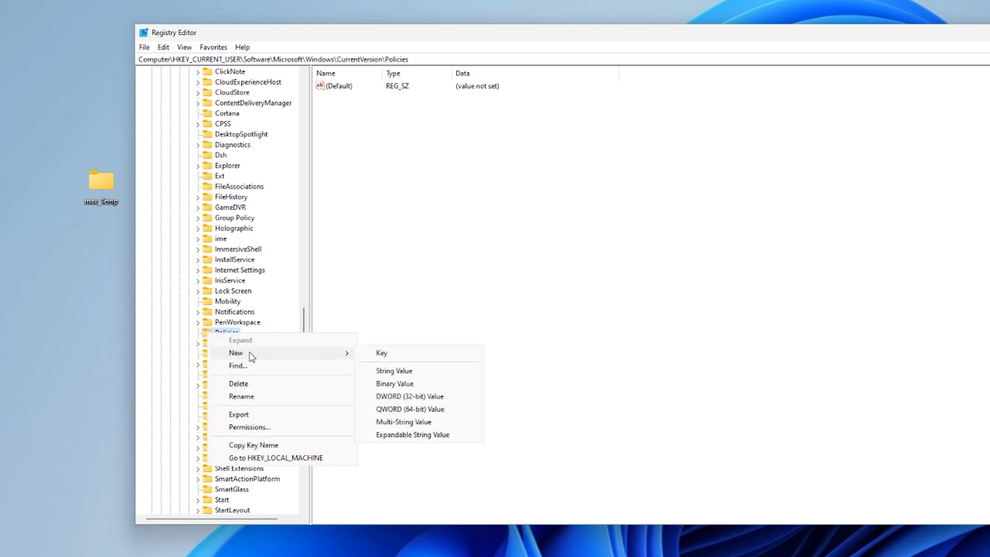
{"action": "left_click", "coordinate": [382, 354]}
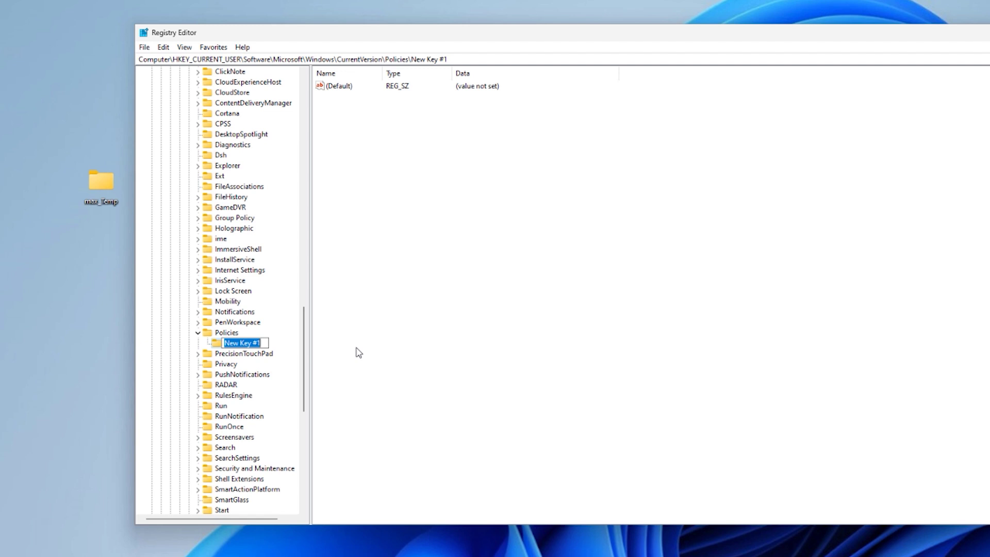
{"action": "type", "text": "Explorer"}
{"action": "left_click", "coordinate": [210, 335]}
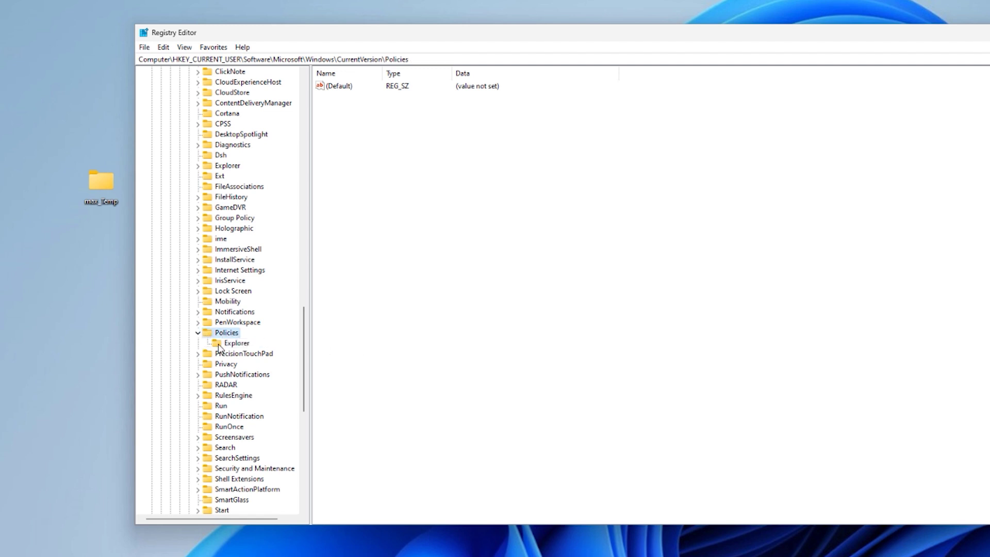
{"action": "left_click", "coordinate": [218, 347]}
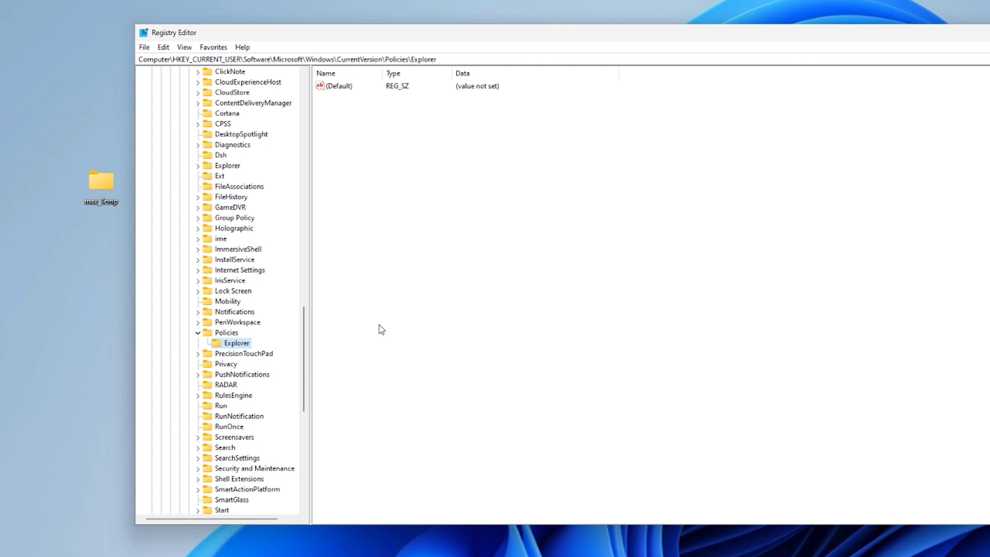
Step: Add a DWORD (32-bit) value named NoSecurityTab inside the Explorer key
{"action": "right_click", "coordinate": [438, 291]}
{"action": "mouse_move", "coordinate": [467, 294]}
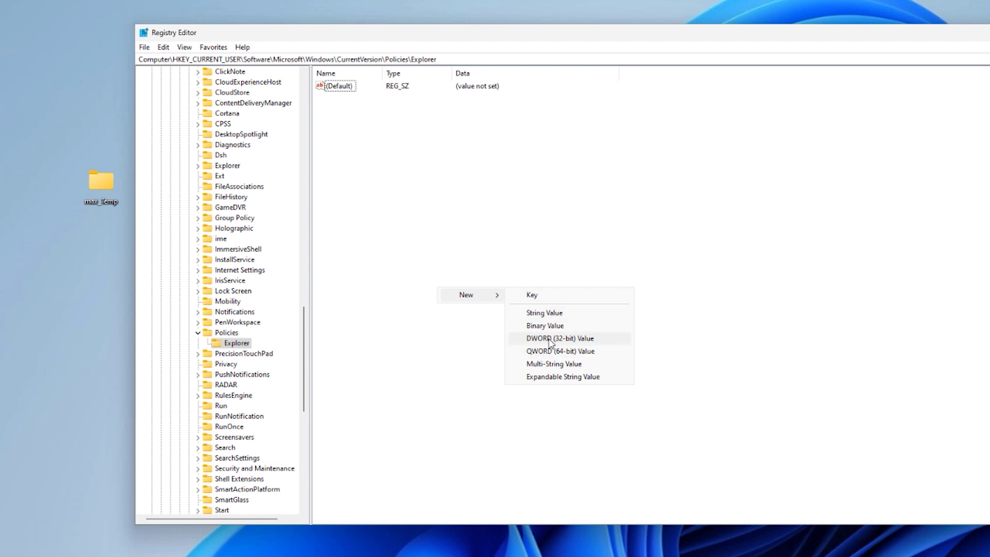
{"action": "left_click", "coordinate": [549, 343]}
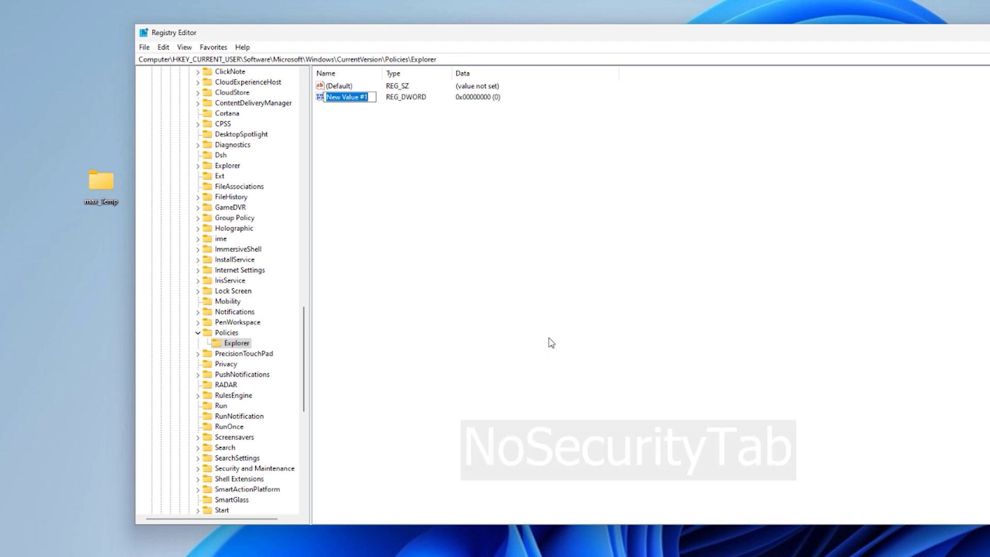
{"action": "type", "text": "No"}
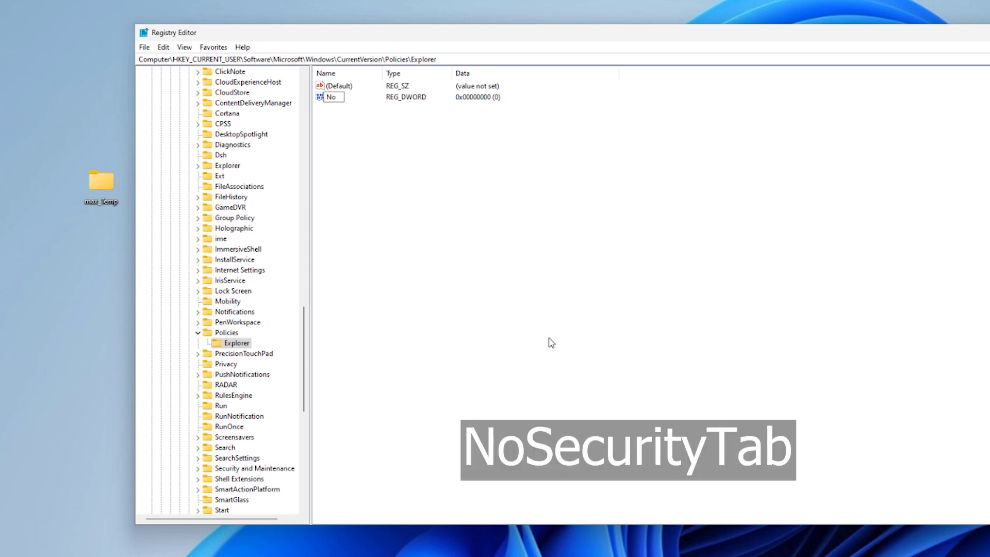
{"action": "type", "text": "Secu"}
{"action": "type", "text": "rityTab"}
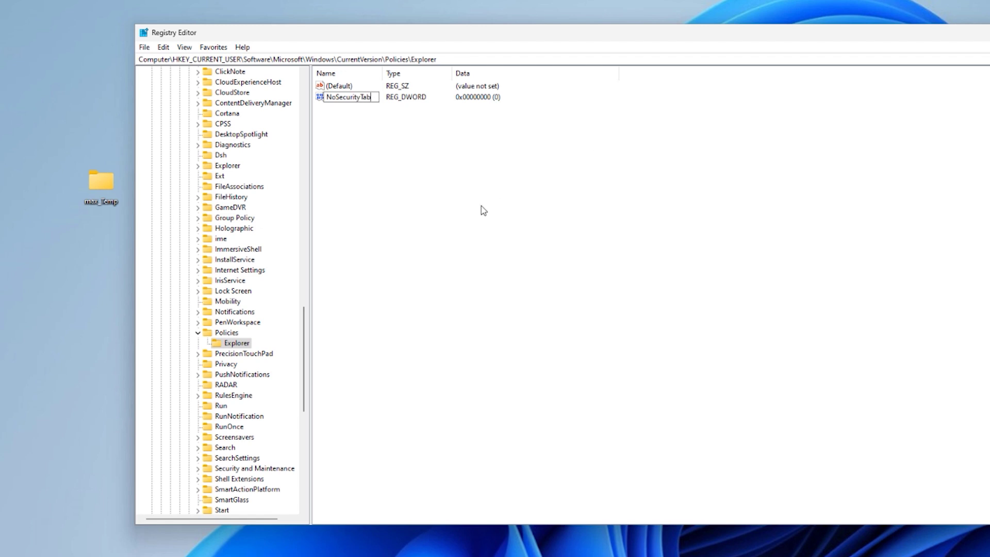
{"action": "key", "text": "Return"}
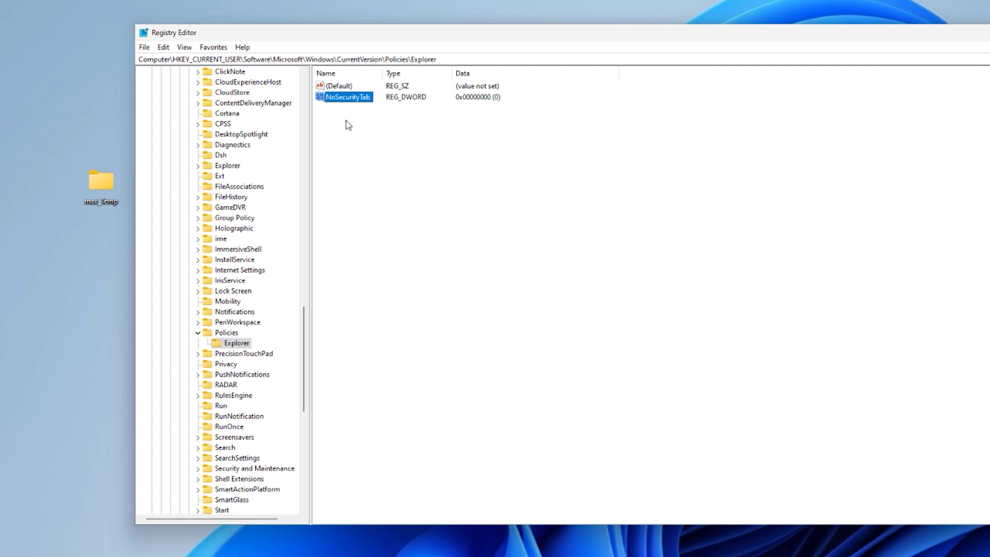
Step: Change NoSecurityTab's value data to 1, then close Registry Editor with Alt+F4
{"action": "double_click", "coordinate": [324, 100]}
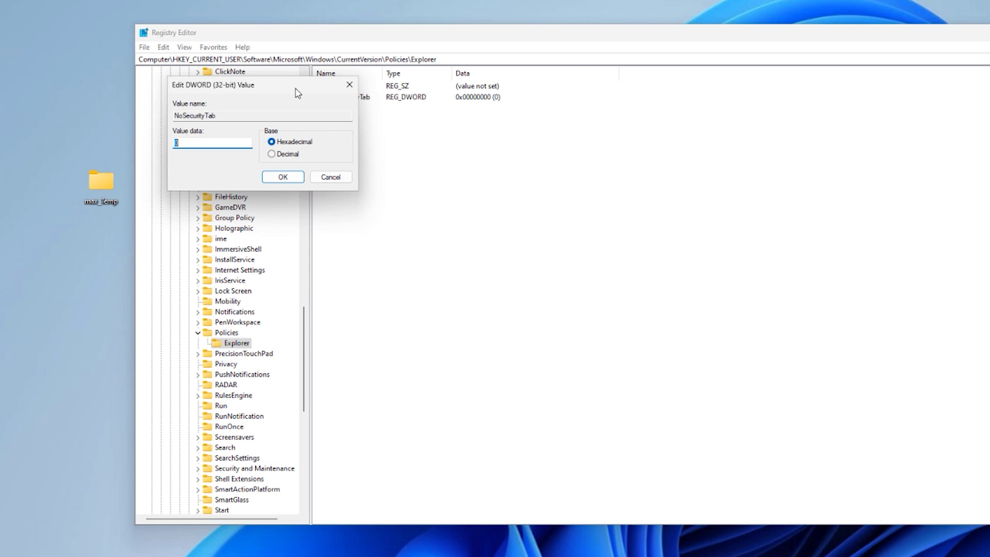
{"action": "mouse_move", "coordinate": [295, 94]}
{"action": "left_mouse_down"}
{"action": "mouse_move", "coordinate": [488, 137]}
{"action": "mouse_move", "coordinate": [524, 135]}
{"action": "left_mouse_up"}
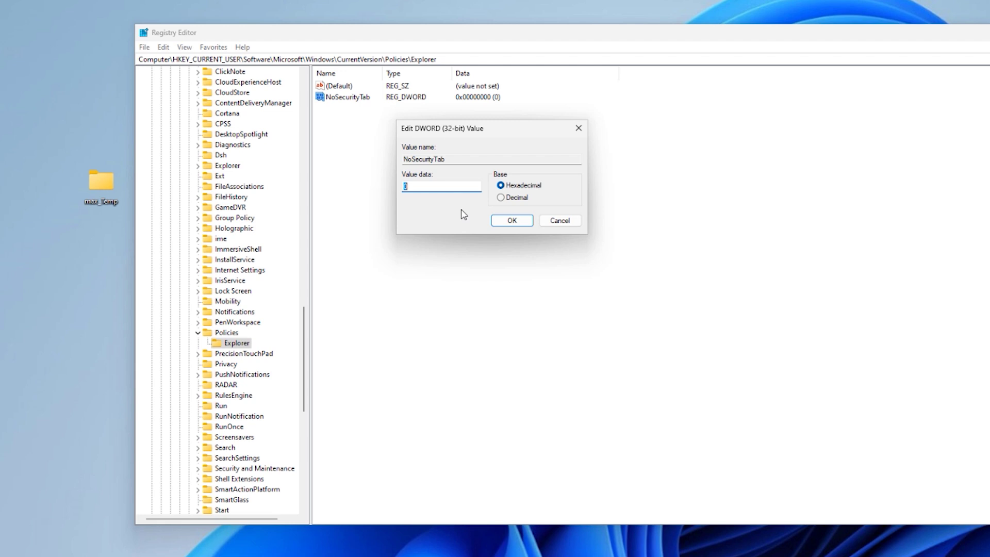
{"action": "type", "text": "1"}
{"action": "left_click", "coordinate": [512, 222]}
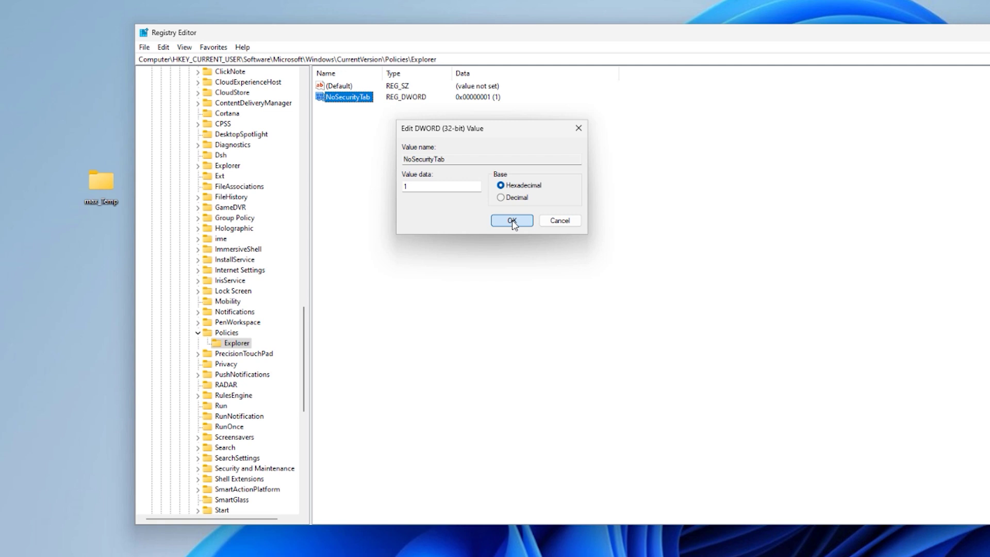
{"action": "left_click", "coordinate": [515, 225]}
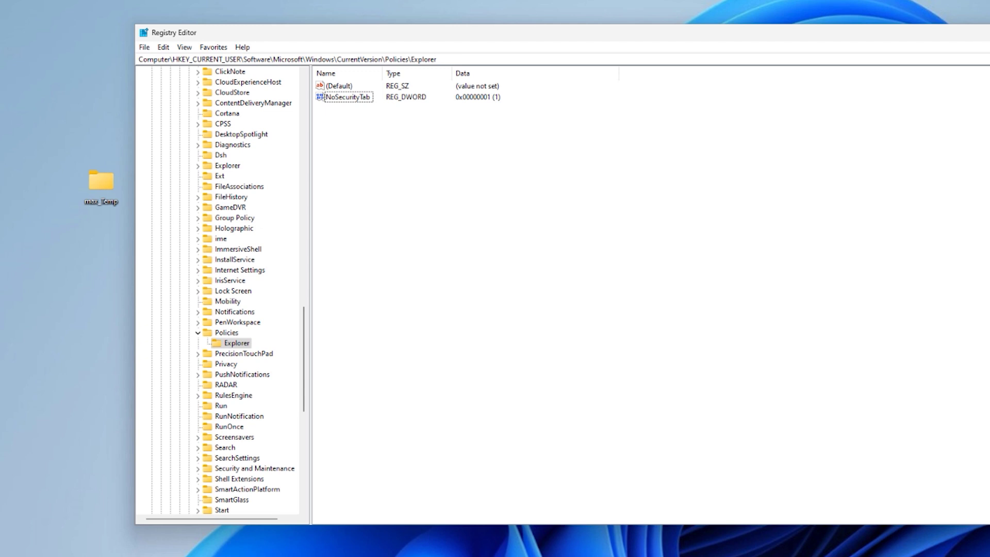
{"action": "key", "text": "alt+F4"}
Step: Confirm max_Temp's Properties has no Security tab, then switch back to Registry Editor
{"action": "right_click", "coordinate": [103, 185]}
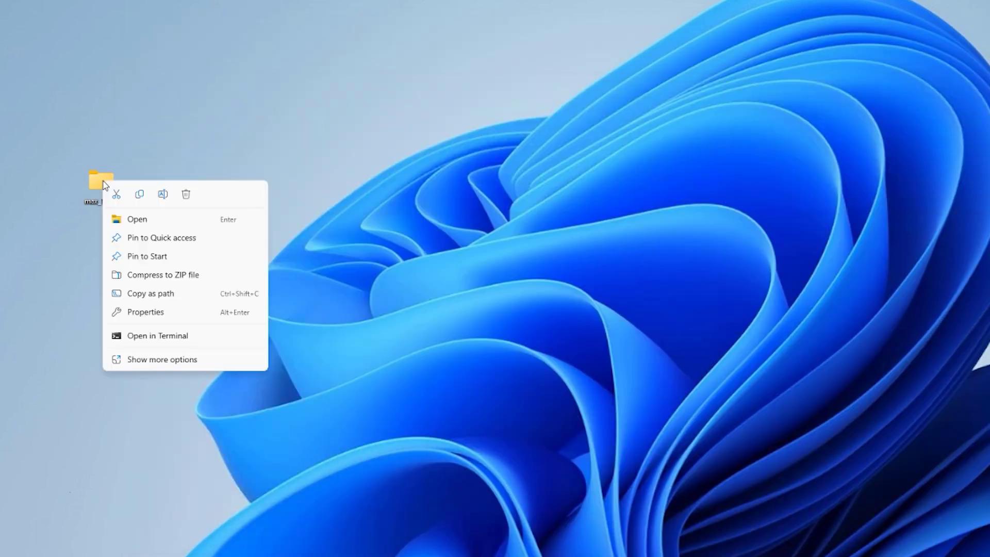
{"action": "left_click", "coordinate": [147, 311]}
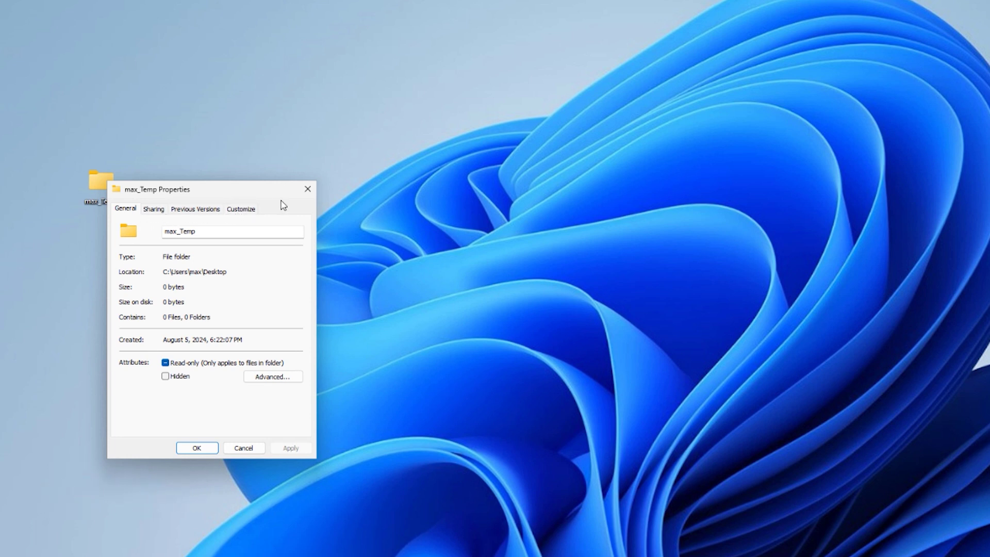
{"action": "left_click", "coordinate": [307, 189]}
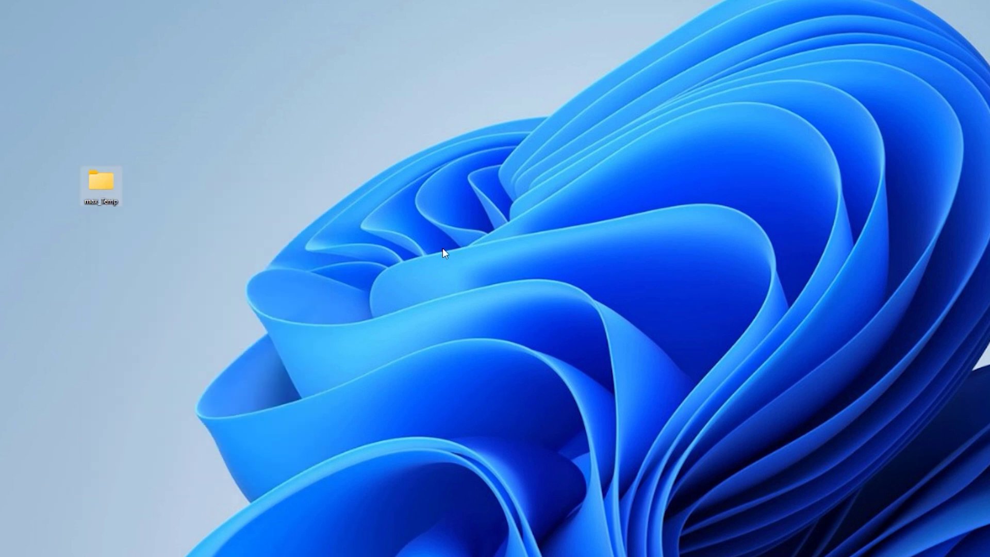
{"action": "key", "text": "alt+Tab"}
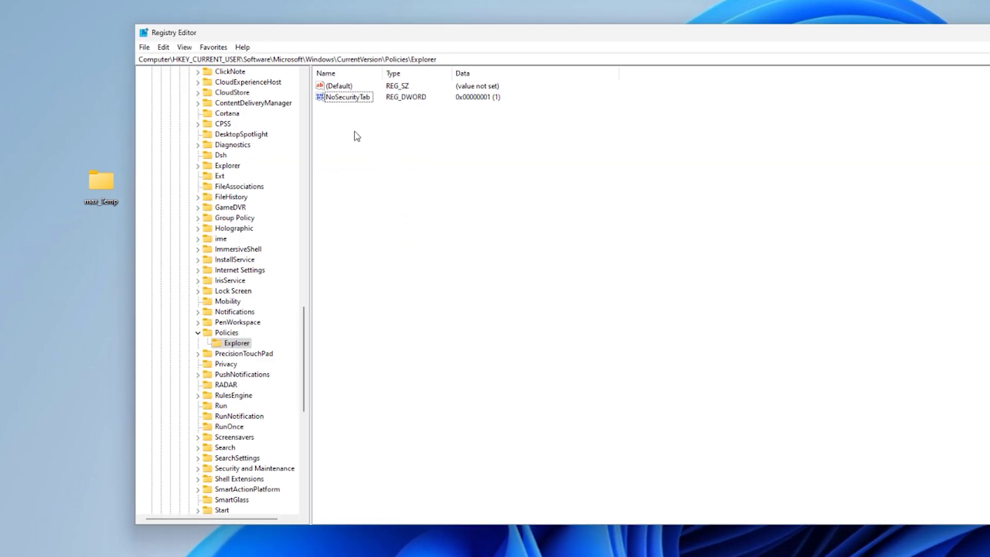
Step: Change NoSecurityTab's value data back to 0, then quit Registry Editor via File > Exit
{"action": "left_click", "coordinate": [325, 101]}
{"action": "double_click", "coordinate": [326, 103]}
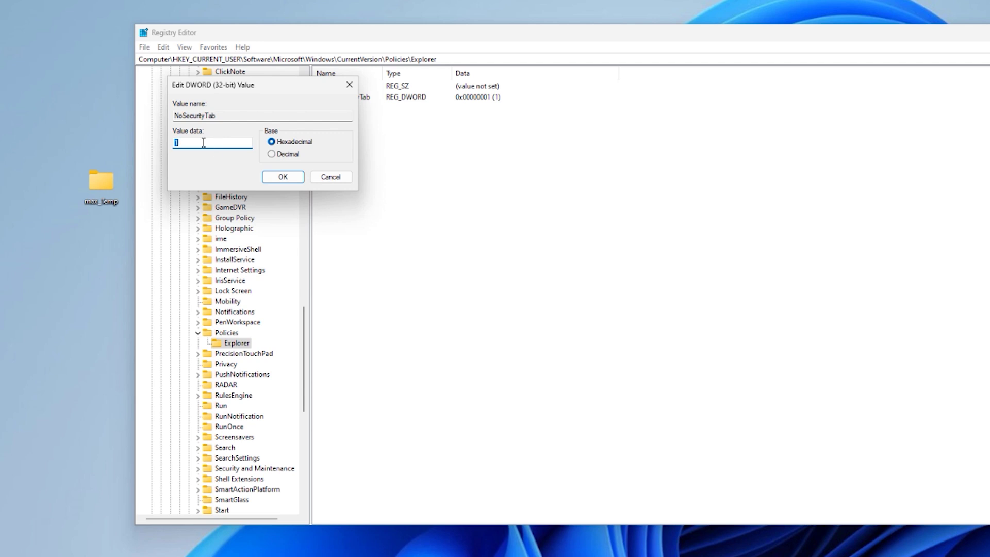
{"action": "type", "text": "0"}
{"action": "left_click", "coordinate": [268, 178]}
{"action": "left_click", "coordinate": [355, 188]}
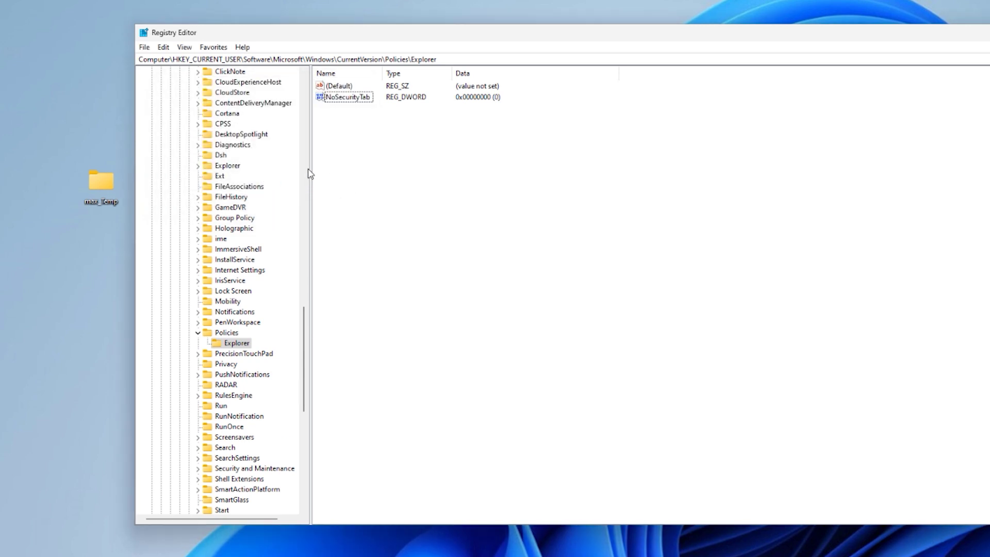
{"action": "left_click", "coordinate": [143, 47]}
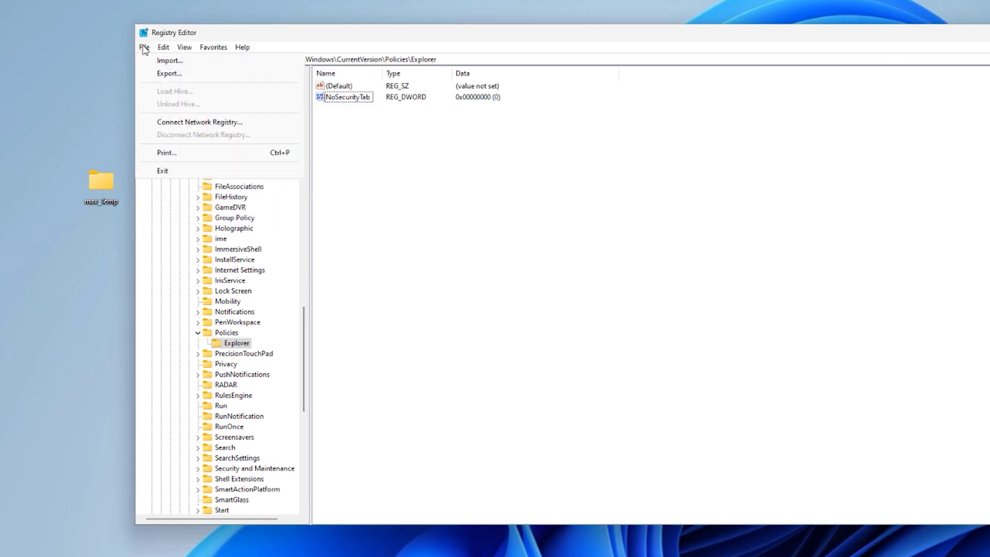
{"action": "left_click", "coordinate": [168, 172]}
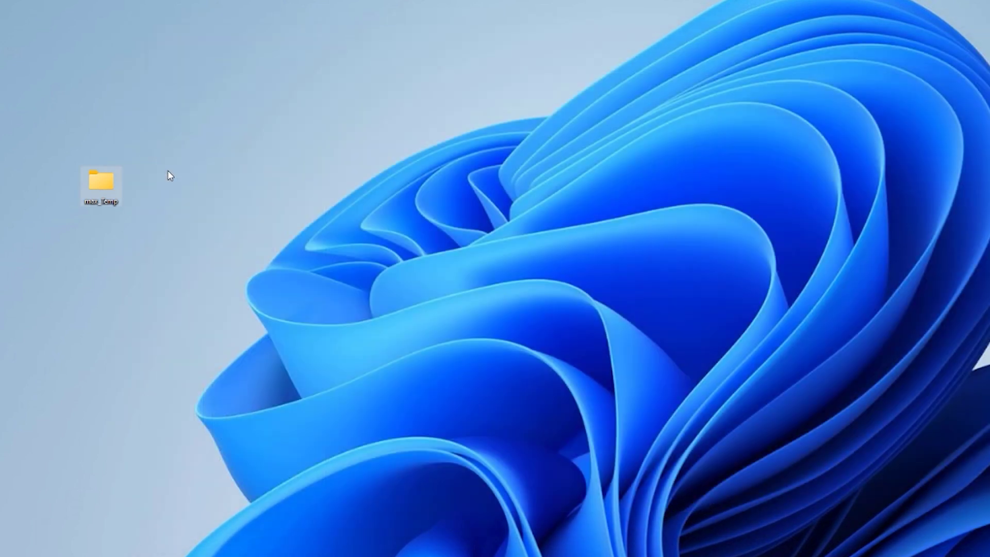
Step: View the restored Security tab permissions in the max_Temp folder's Properties
{"action": "right_click", "coordinate": [103, 186]}
{"action": "left_click", "coordinate": [139, 321]}
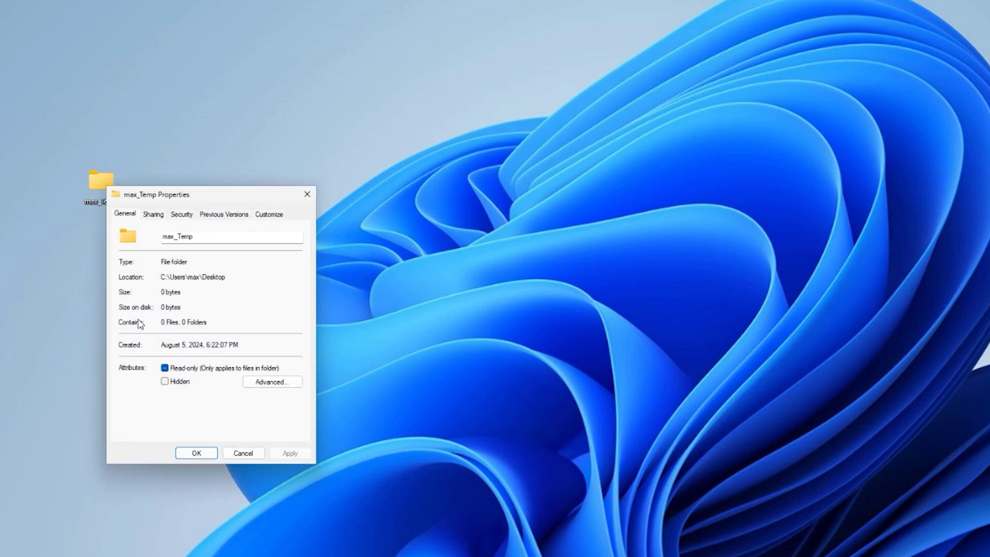
{"action": "left_click", "coordinate": [184, 220]}
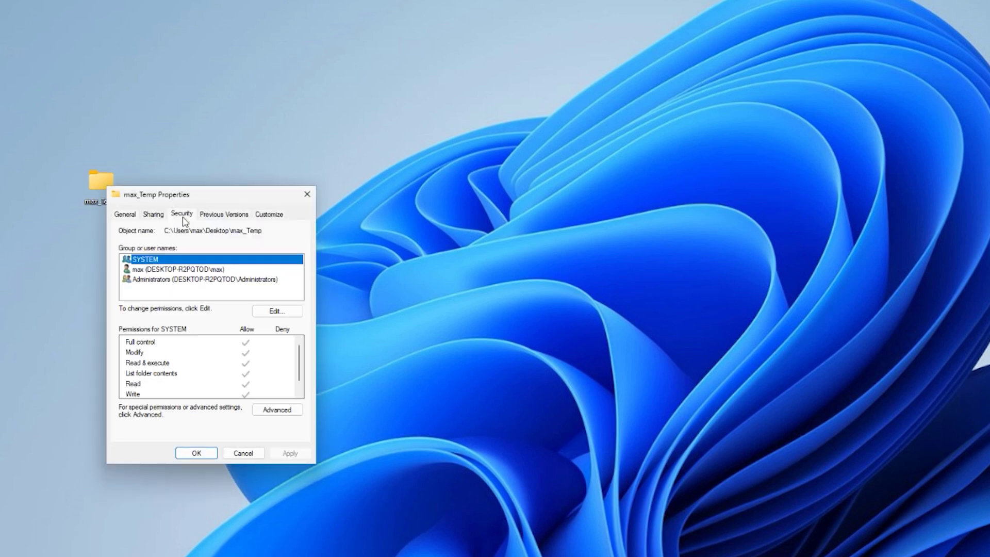